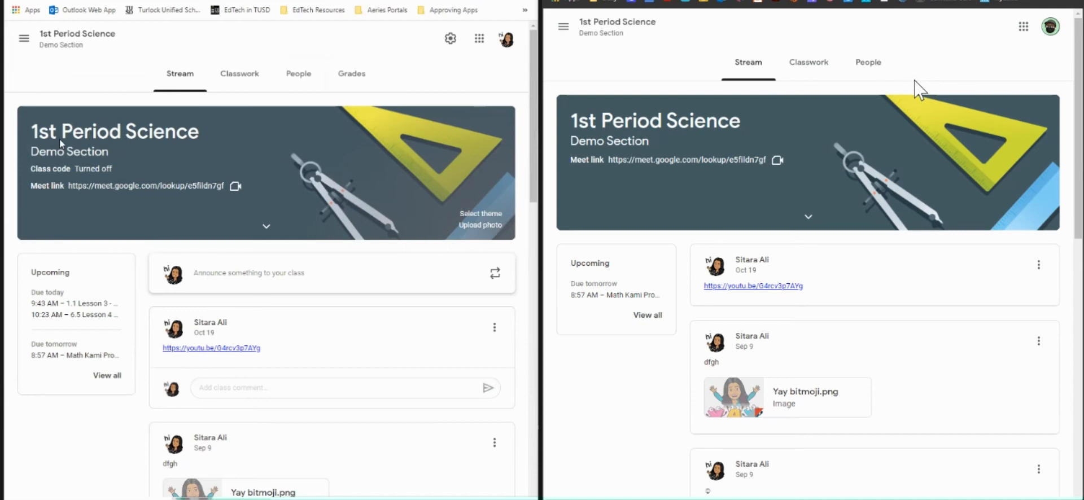
- Create a new Kami assignment in the class's Classwork and title it "Math Problem using Kami"
left_click(238, 83)
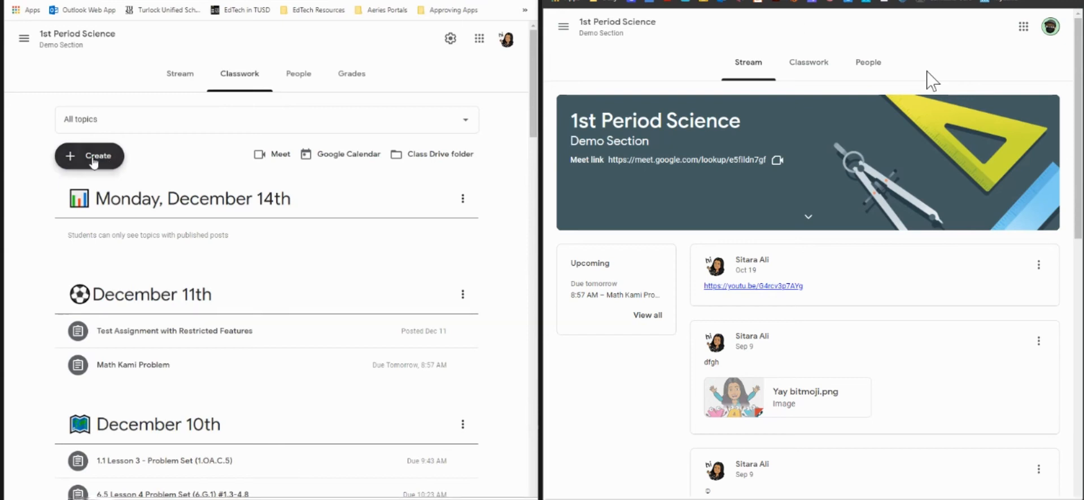
left_click(94, 162)
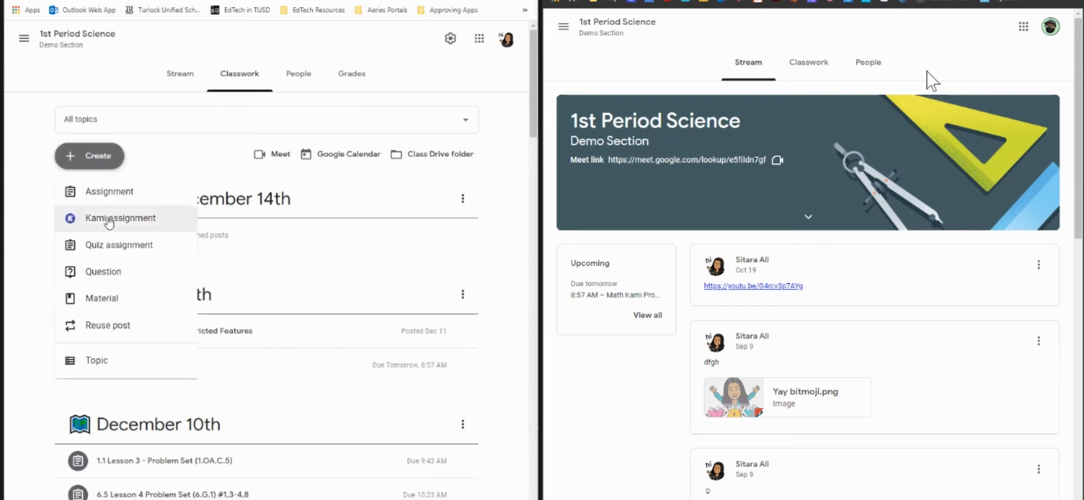
left_click(109, 221)
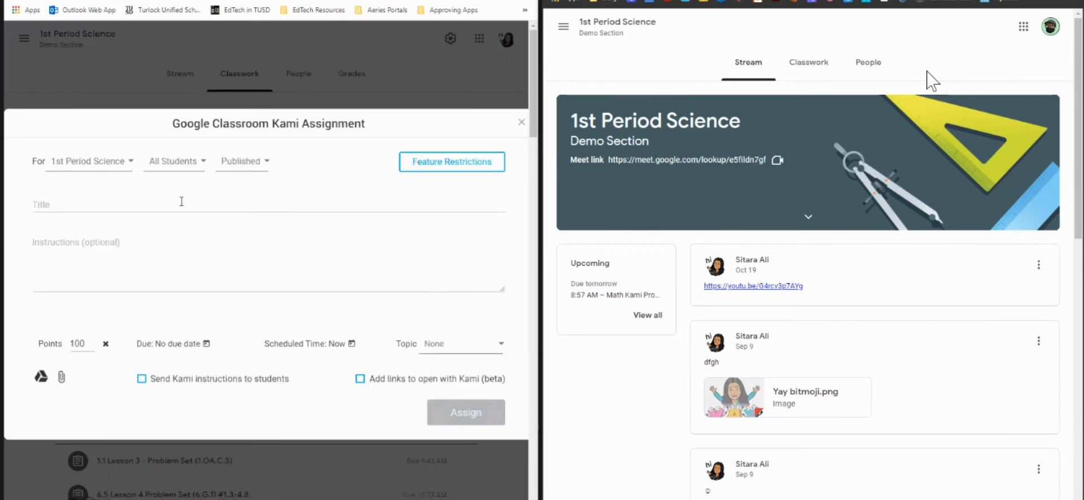
left_click(85, 201)
type("Math ")
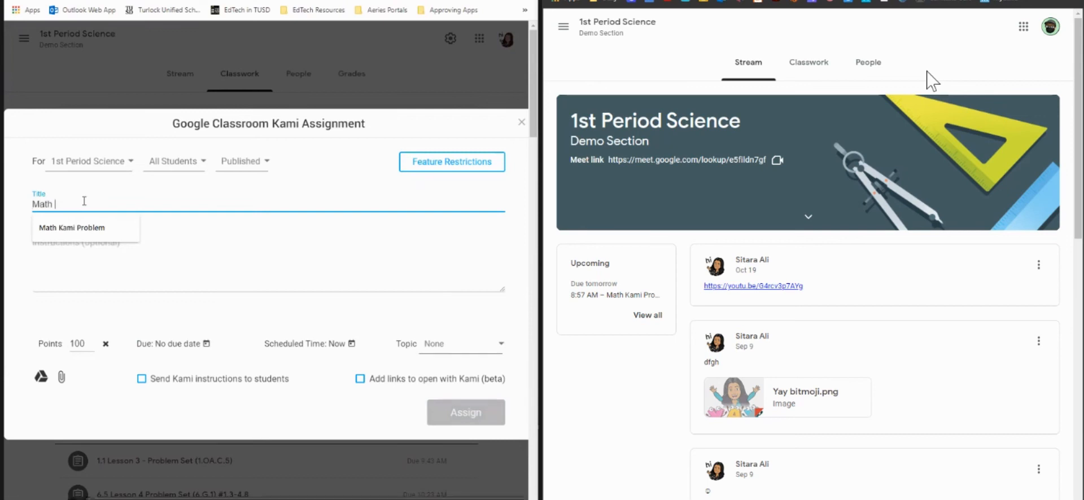
type("Problem using Kami")
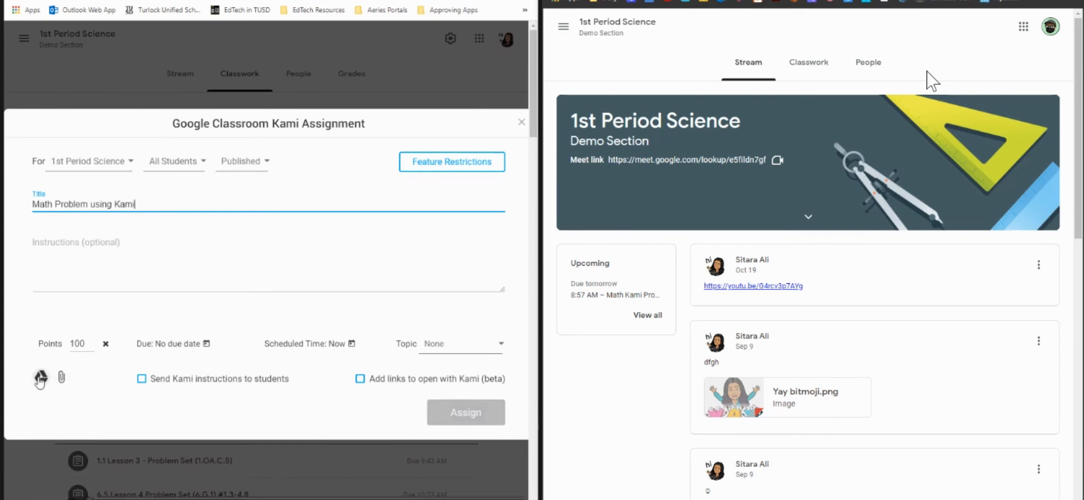
- Attach the "December 14th Kami Math Problem" PDF from the Downloads folder to the assignment
left_click(62, 382)
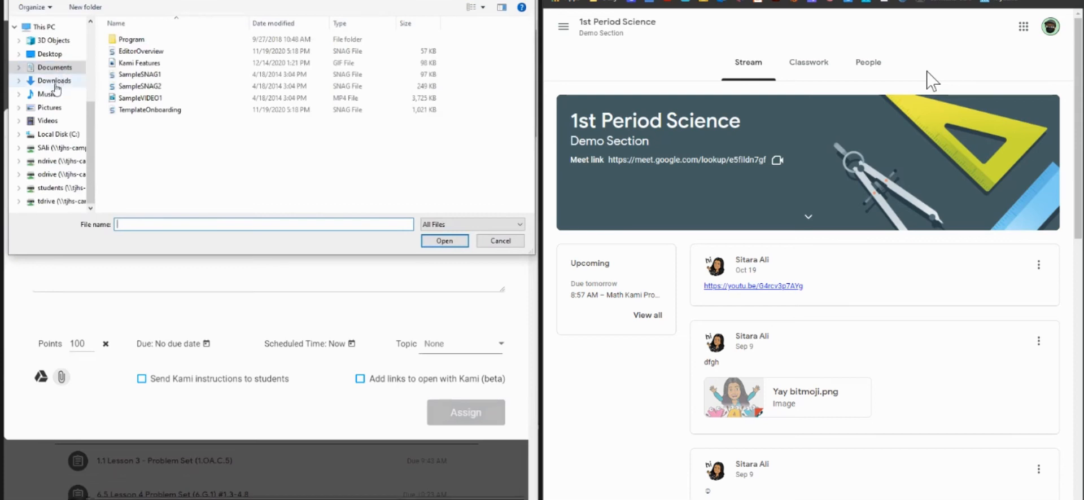
left_click(55, 82)
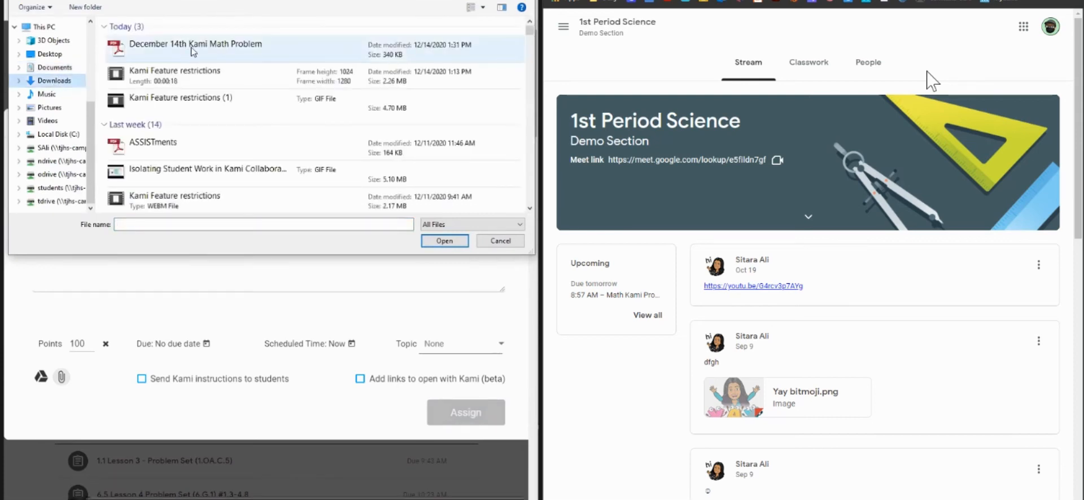
double_click(213, 51)
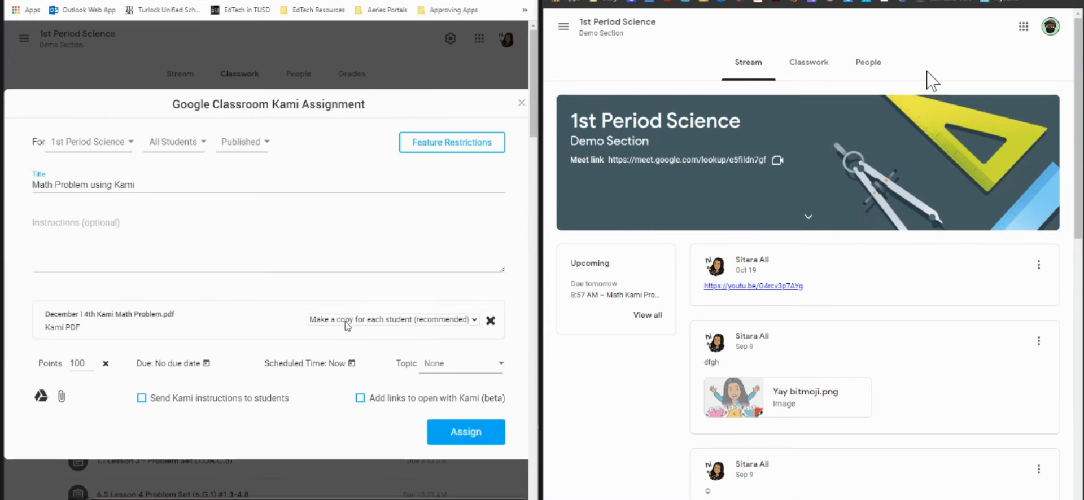
- In the assignment's feature restrictions, turn all tools off and allow only Select and Hand under Select Tools
left_click(439, 146)
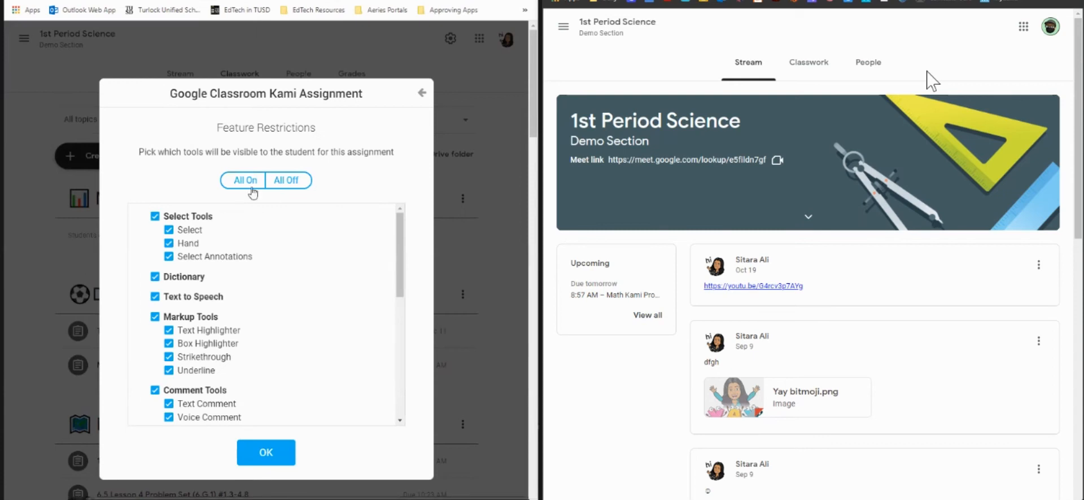
left_click(285, 180)
left_click(155, 216)
left_click(168, 230)
left_click(169, 244)
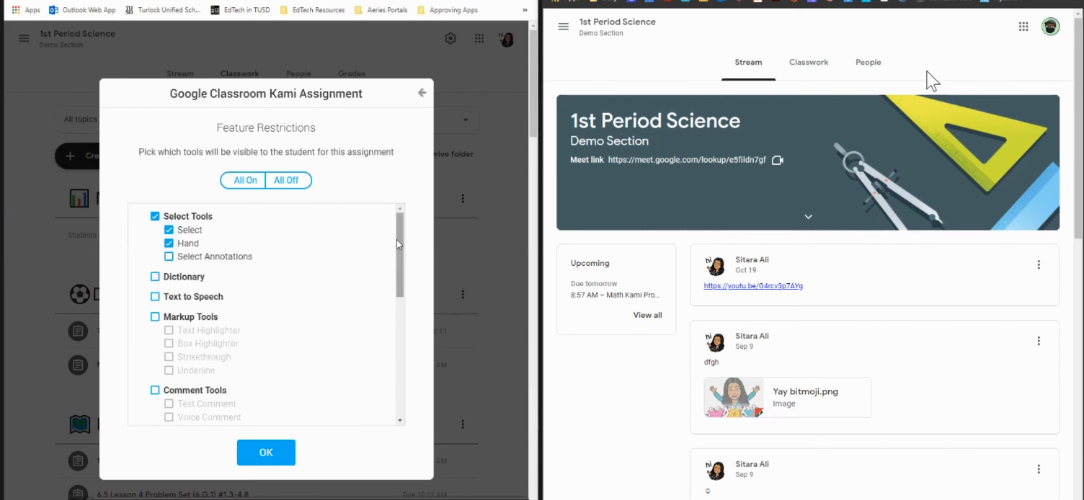
- Allow Text to Speech and, under Markup Tools, the Text Highlighter for students
scroll(392, 247, "down", 2)
left_click(157, 239)
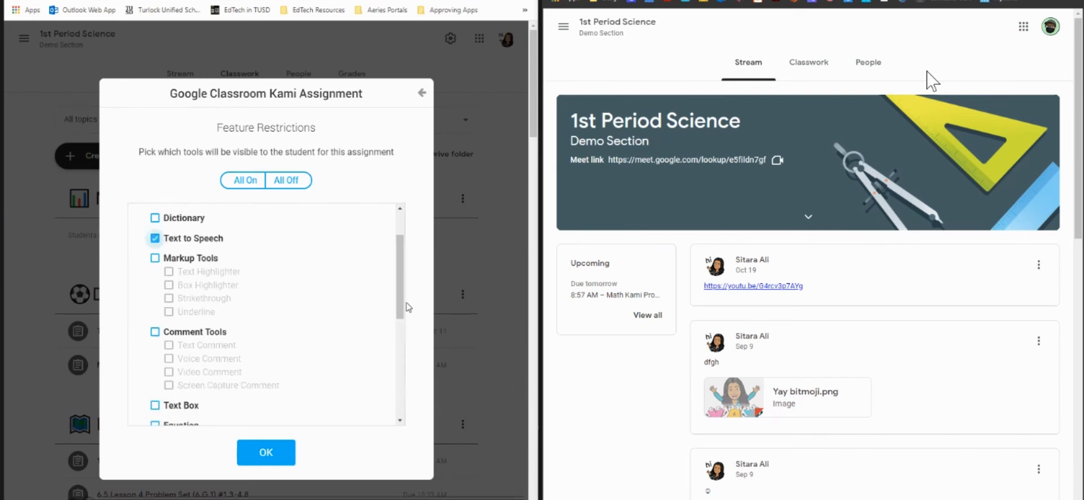
left_click(154, 259)
left_click(169, 273)
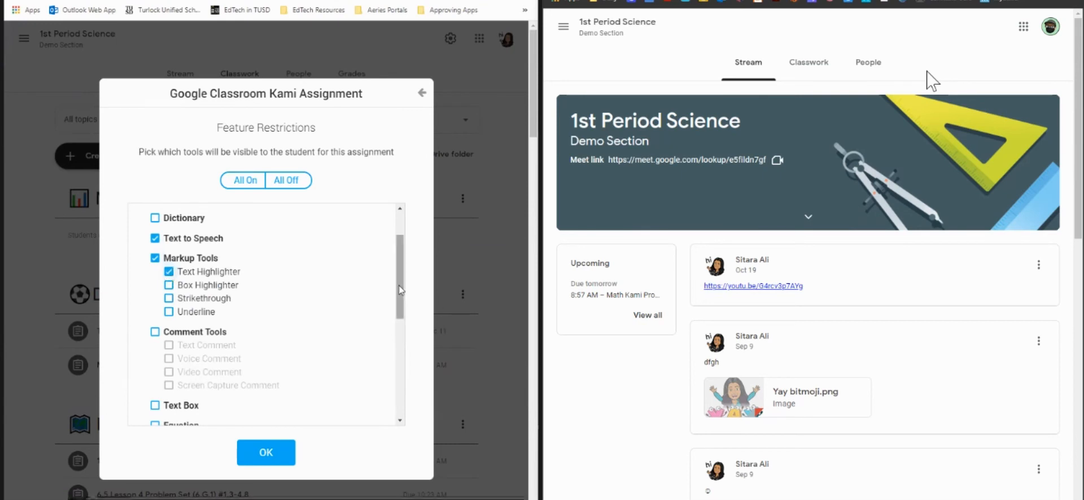
- Allow Text Box, Drawing and Eraser with All Annotations and Drawings and Shapes, and confirm the feature restrictions
mouse_move(402, 284)
left_mouse_down()
mouse_move(402, 261)
mouse_move(401, 328)
left_mouse_up()
scroll(229, 300, "down", 1)
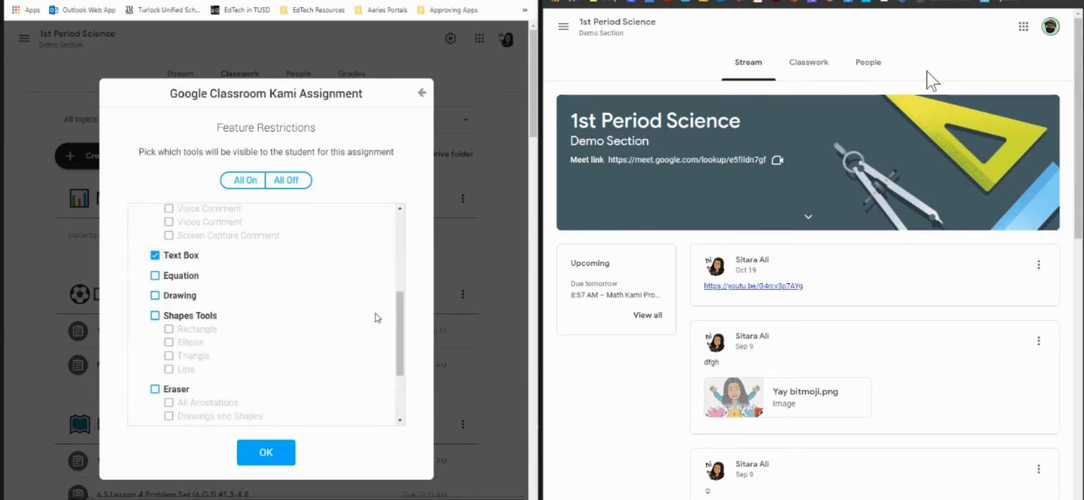
scroll(399, 317, "down", 2)
left_click(154, 237)
left_click_drag(403, 338, 398, 355)
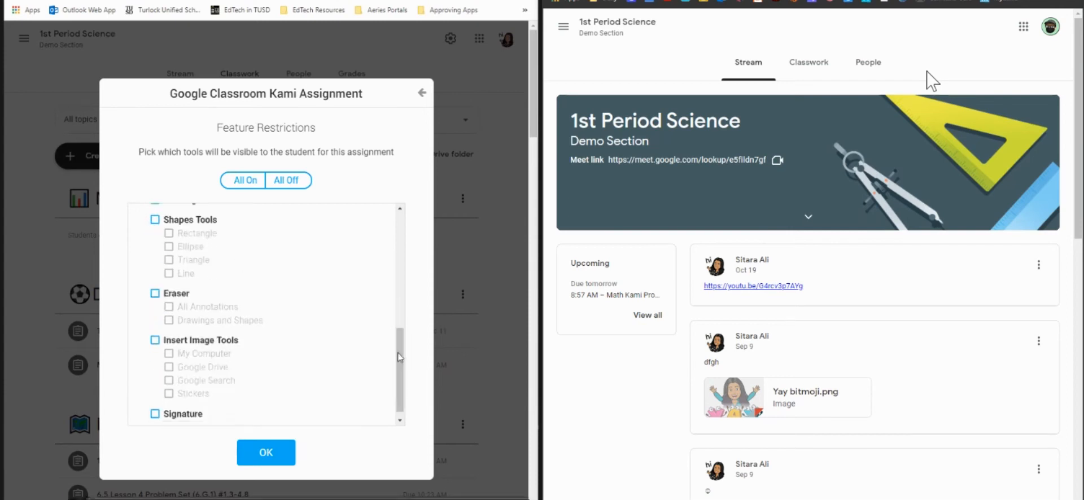
left_click(156, 294)
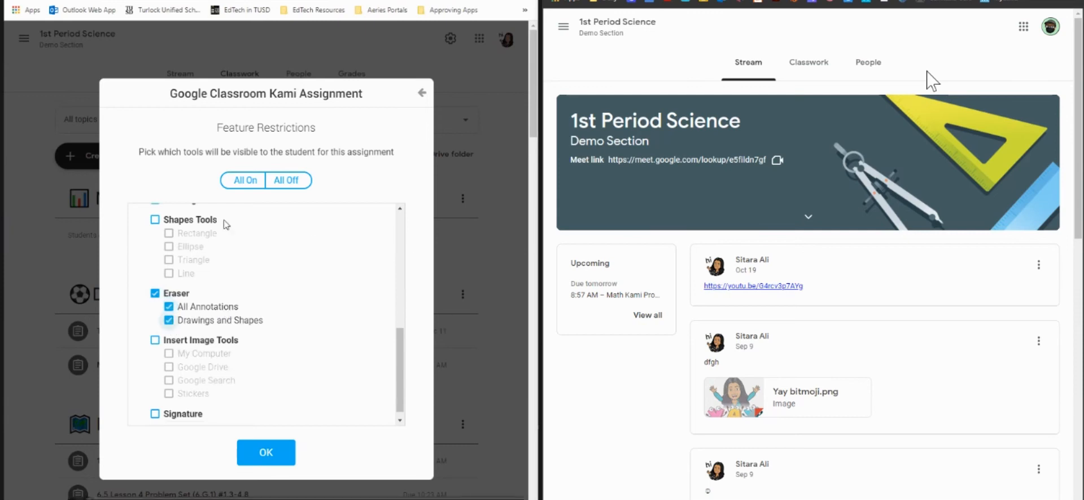
left_click_drag(400, 345, 400, 362)
left_click(267, 453)
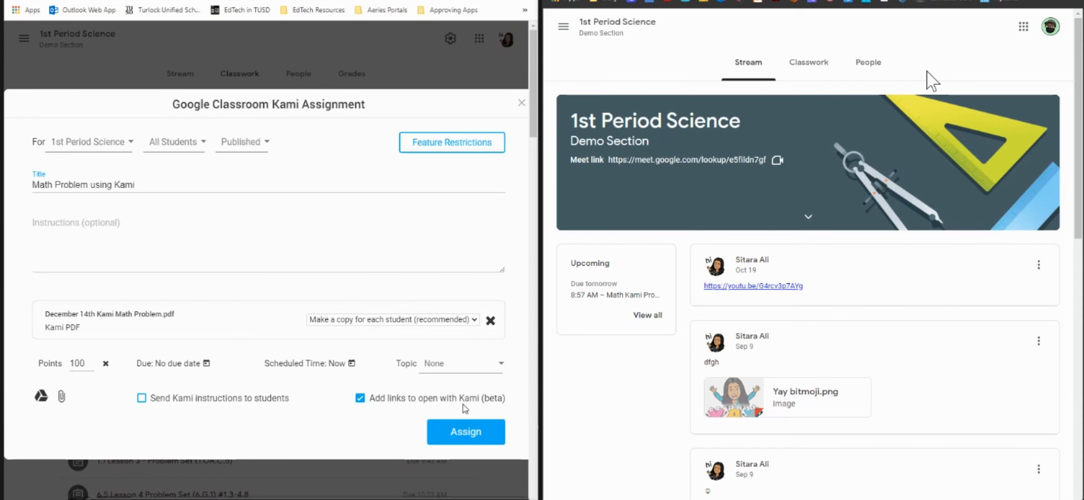
- Add the instructions "Please complete Math Problem using Kami" and assign the work to all students with links to open with Kami
left_click(143, 254)
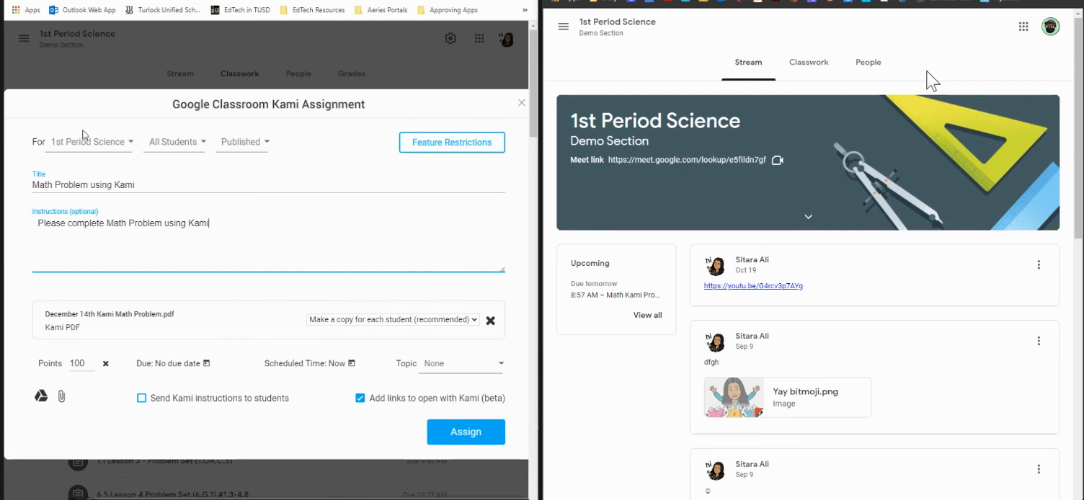
left_click(125, 146)
left_click(324, 157)
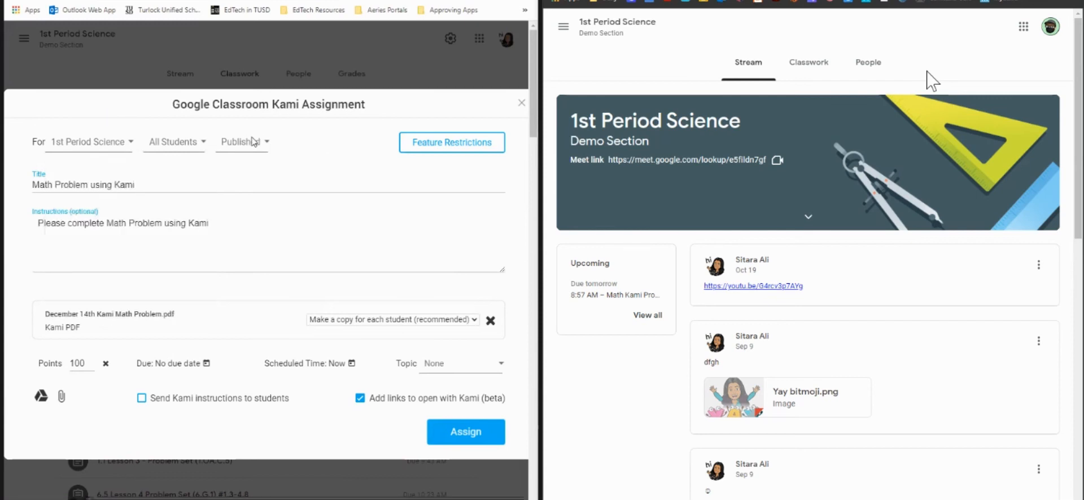
left_click(462, 441)
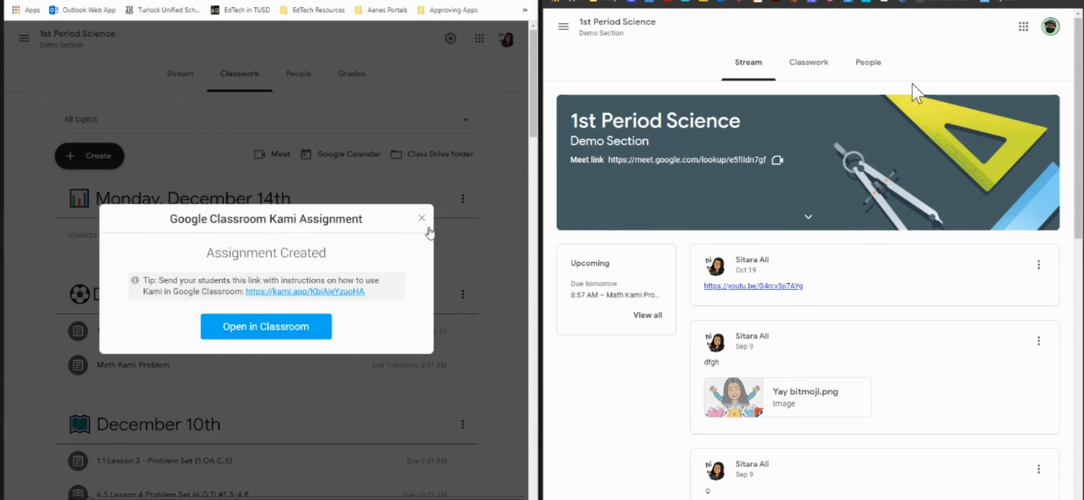
left_click(423, 219)
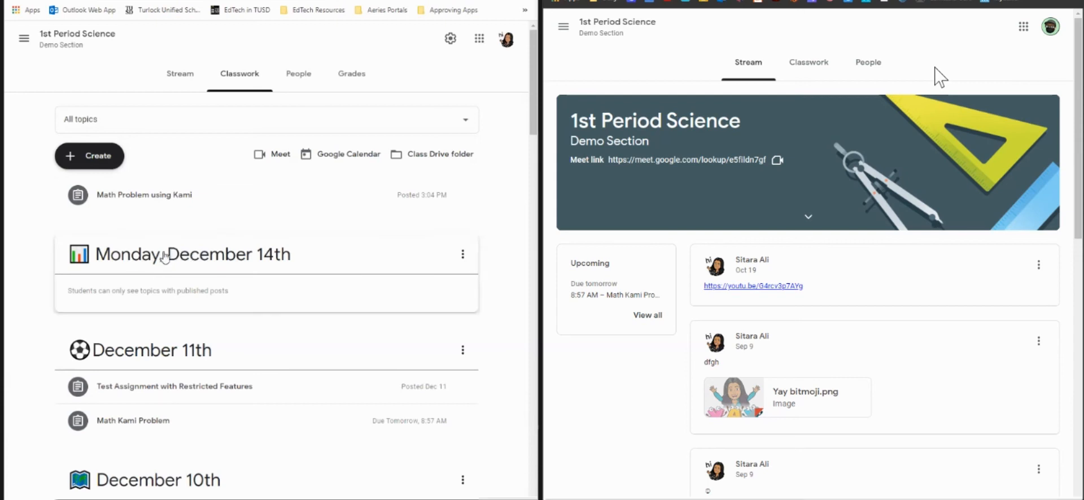
- Move the "Math Problem using Kami" assignment under the "Monday, December 14th" topic
left_click_drag(141, 201, 203, 345)
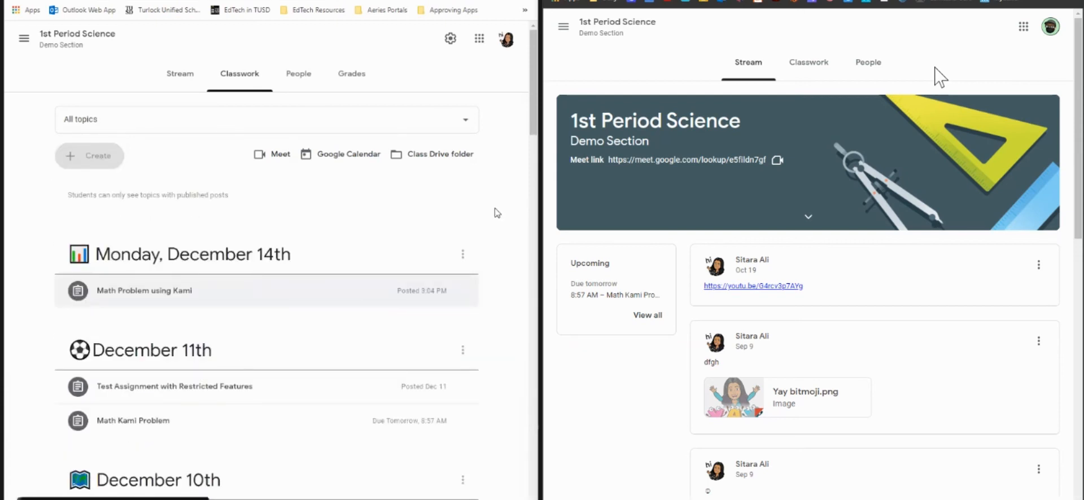
scroll(496, 213, "down", 1)
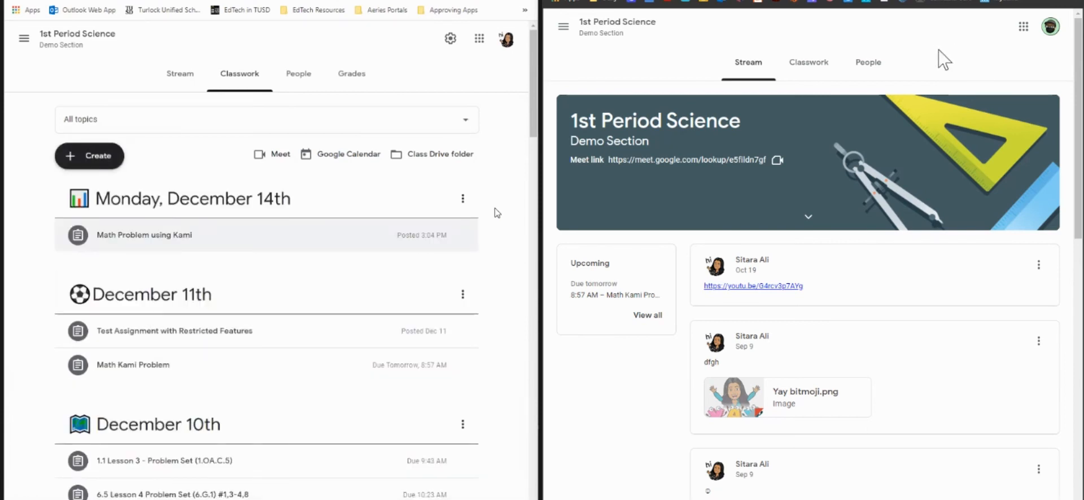
- In the student's view of the class, open the "Math Problem using Kami" assignment from Classwork
left_click(802, 72)
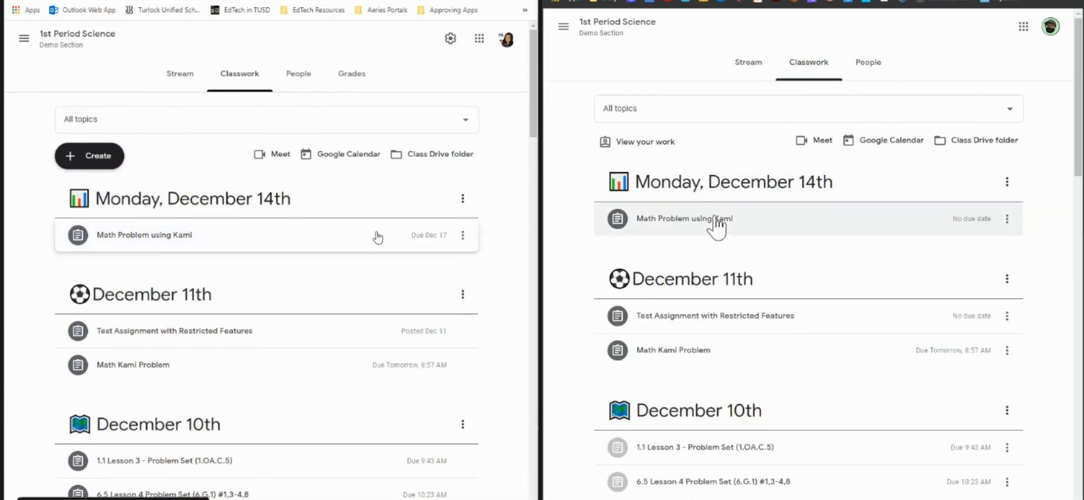
left_click(684, 223)
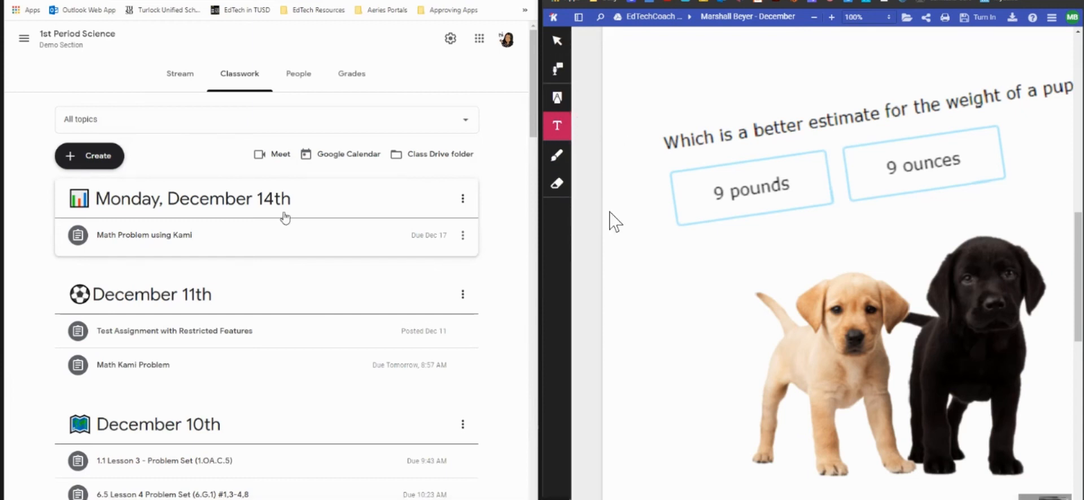
- In the teacher's view, check the instructions and student work of "Math Problem using Kami" and open the student's file for grading
left_click(199, 236)
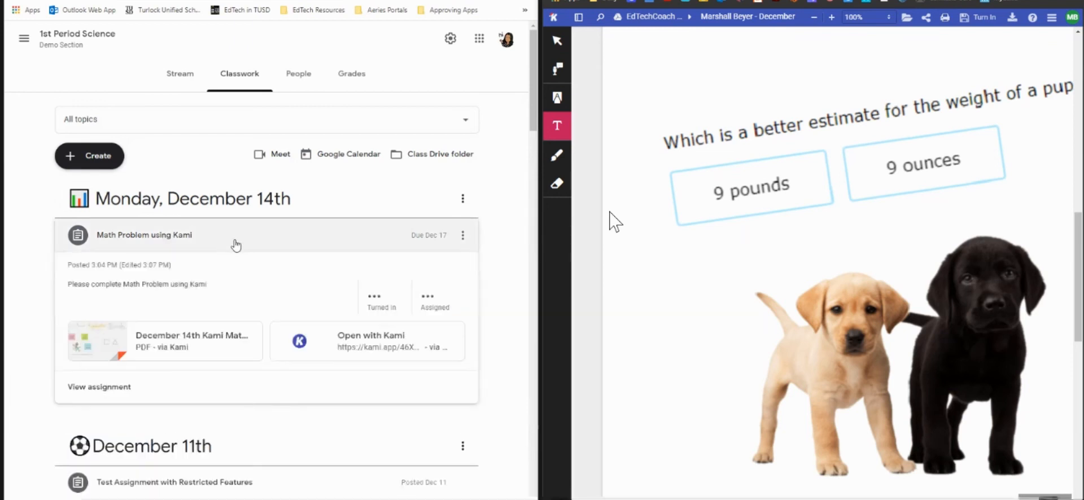
left_click(102, 390)
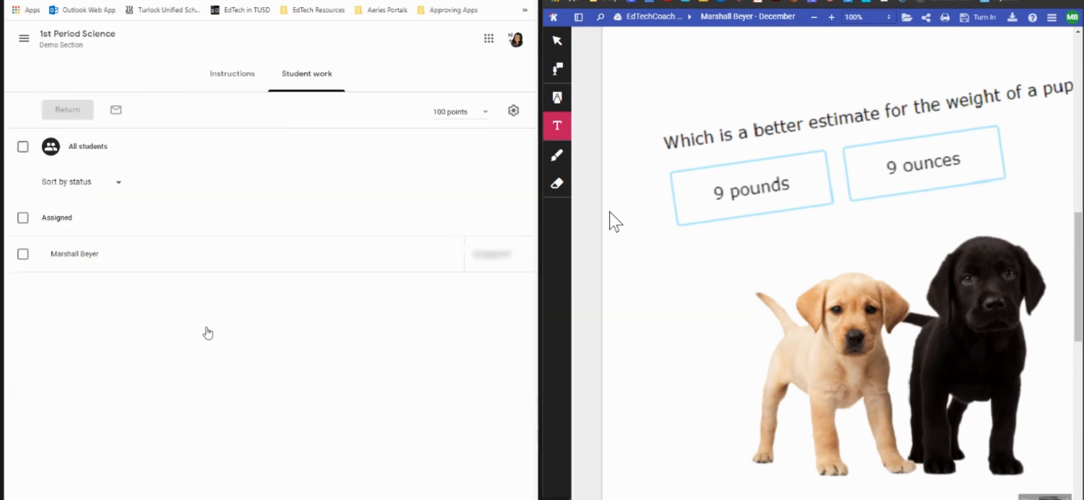
left_click(248, 83)
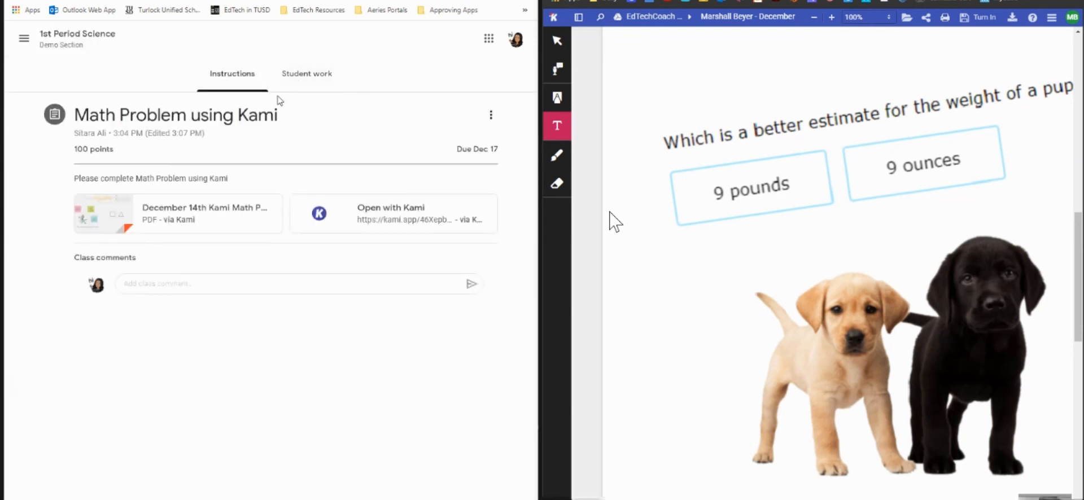
left_click(306, 74)
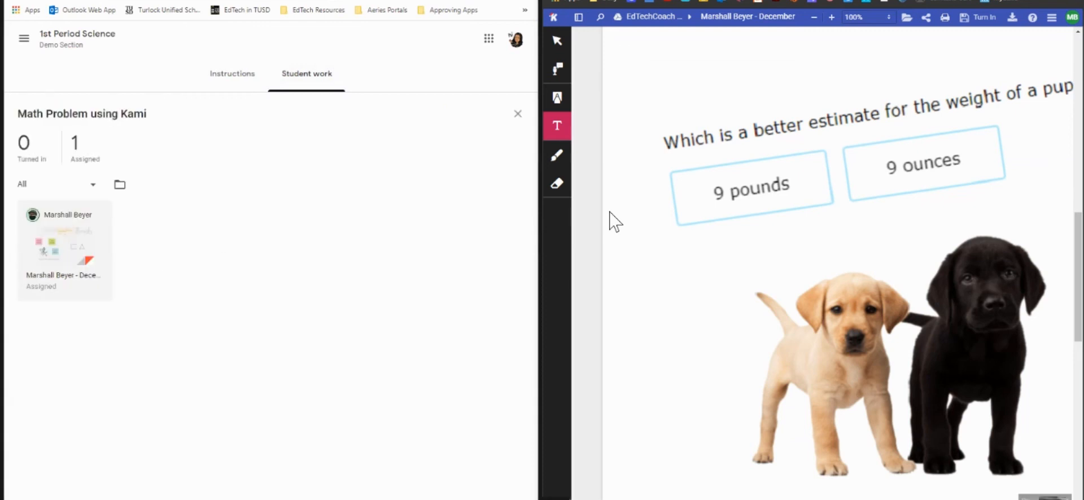
left_click(69, 259)
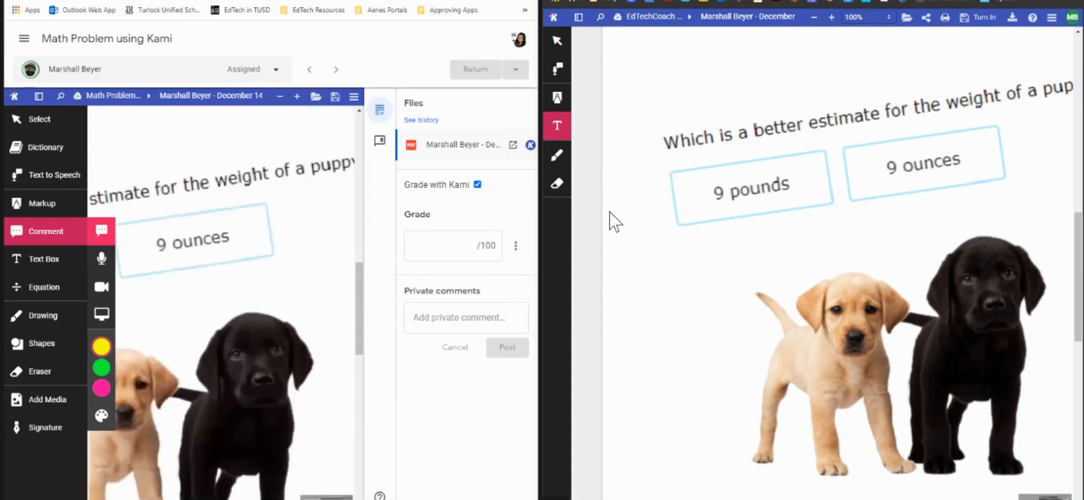
- Look through the puppy weight question and Venn diagram pages of the student's file in Kami, and activate the Select tool
scroll(193, 365, "down", 6)
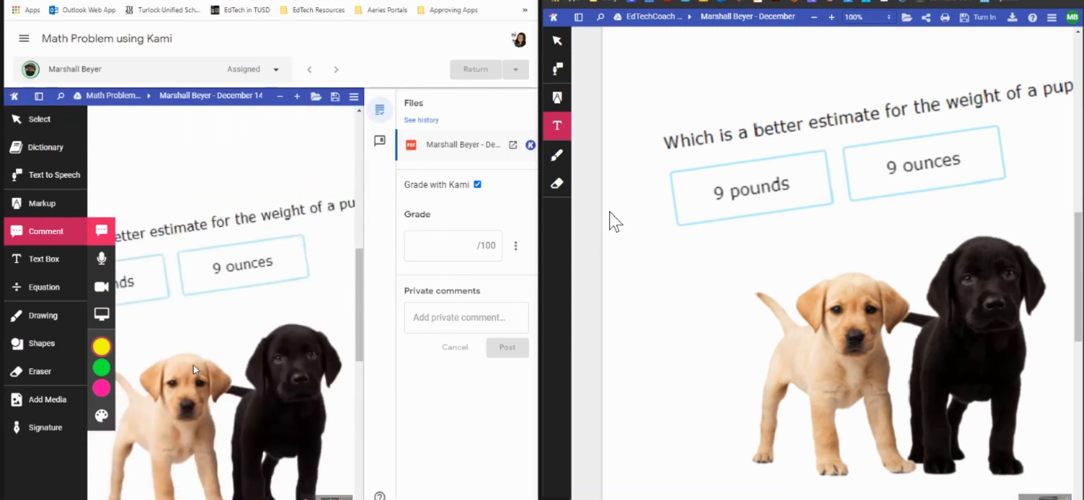
scroll(212, 468, "down", 5)
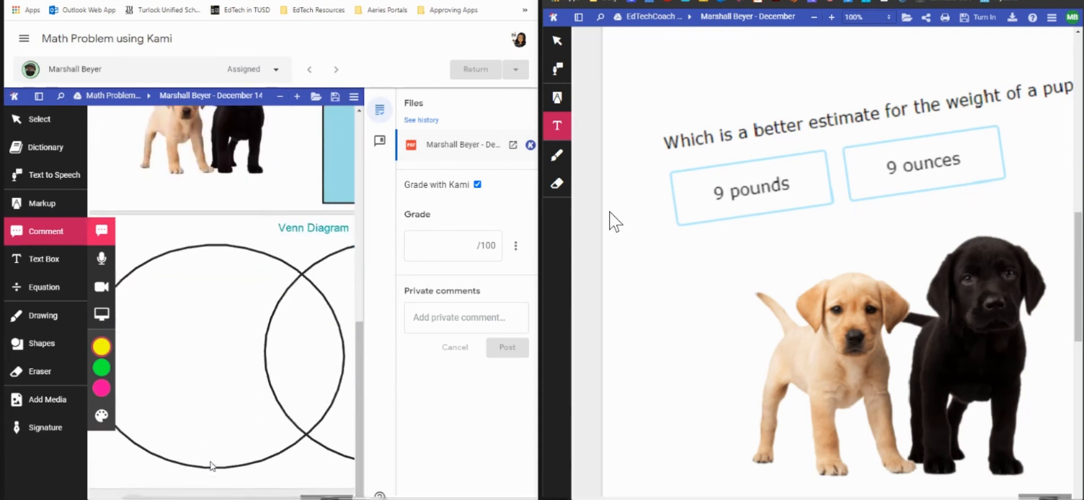
scroll(212, 463, "up", 3)
scroll(219, 457, "up", 1)
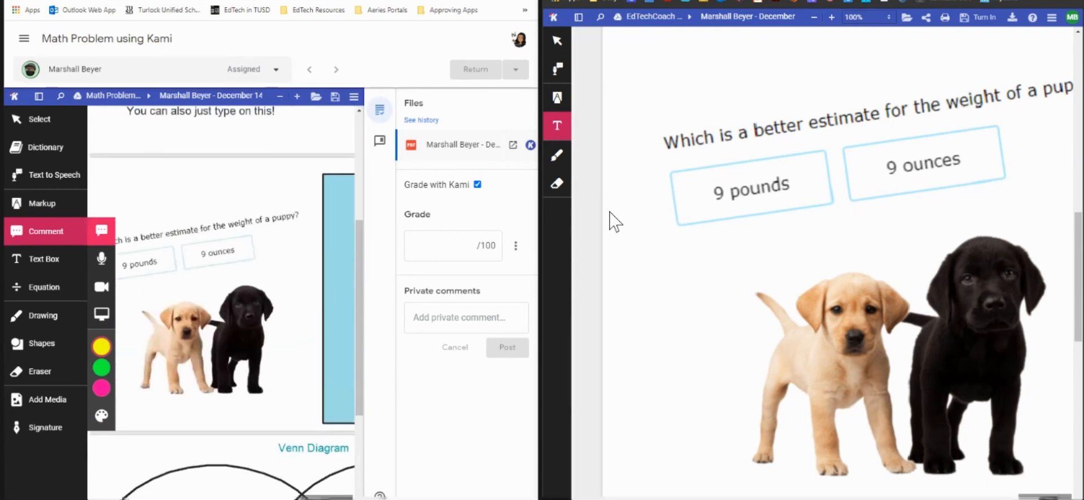
left_click(40, 120)
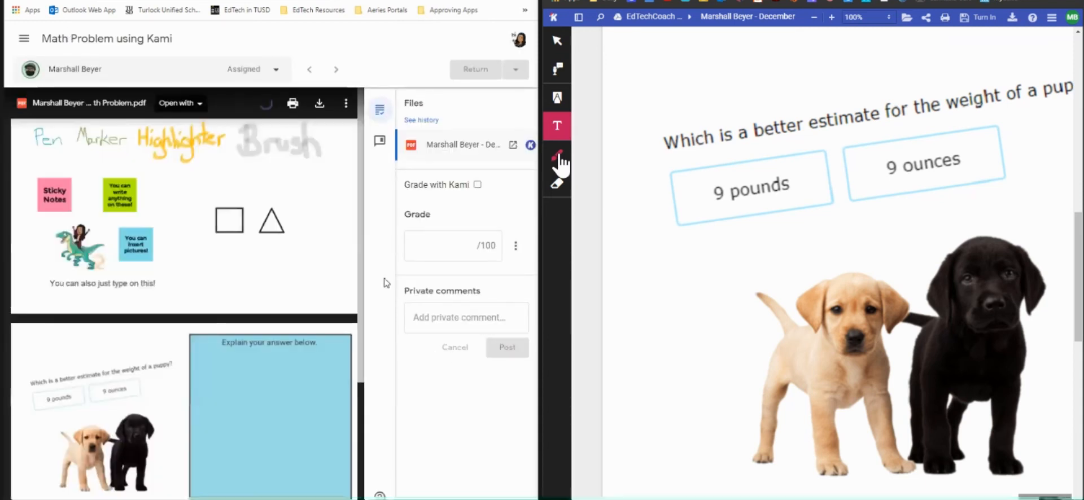
- Look over the student's PDF in the standard viewer and reopen it with Kami for grading
scroll(363, 347, "down", 4)
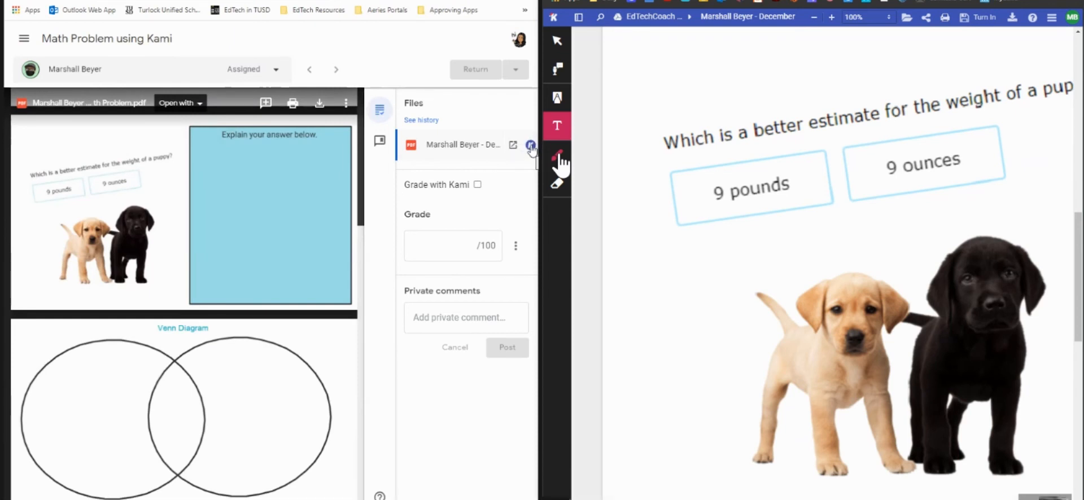
left_click(531, 145)
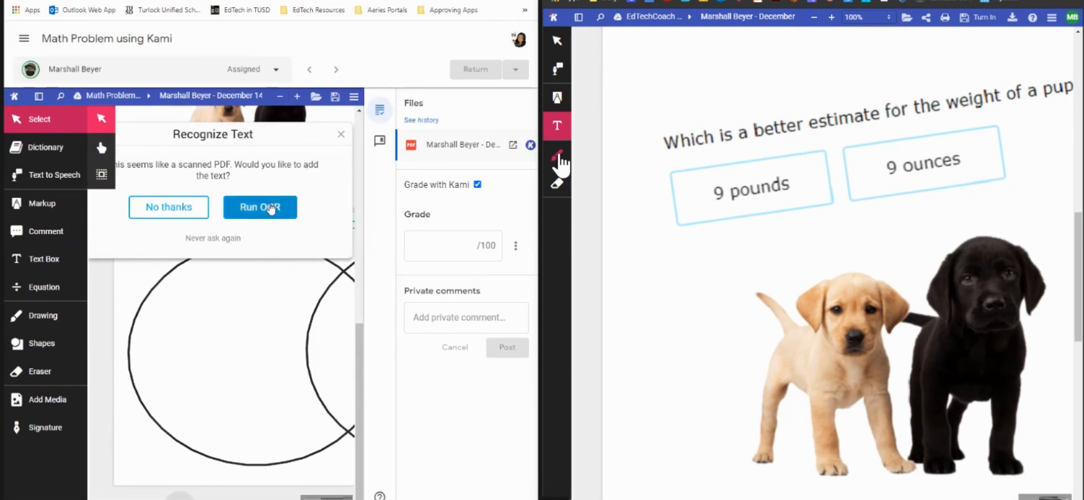
- In the teacher's view, run text recognition on the scanned PDF and cover the puppy weight question with a yellow box highlight
left_click(251, 218)
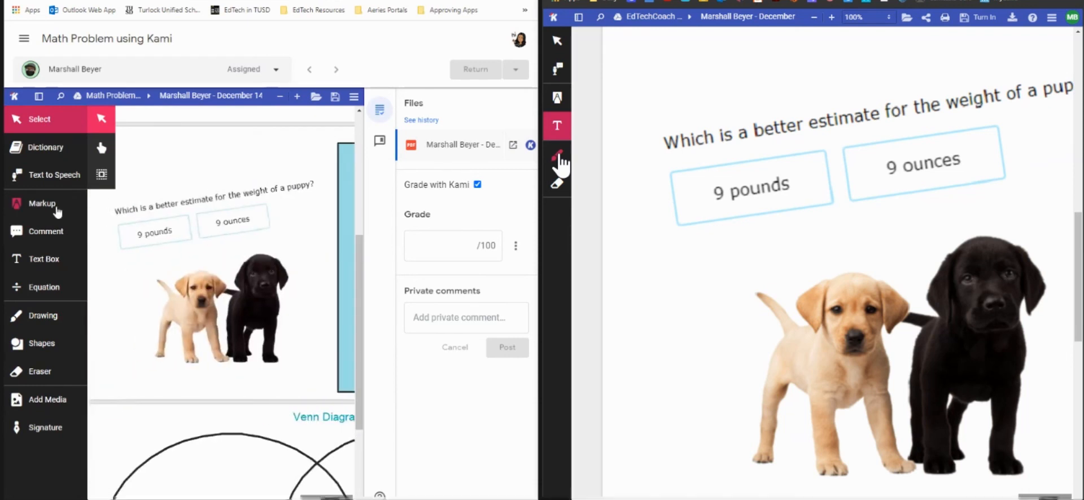
left_click(48, 206)
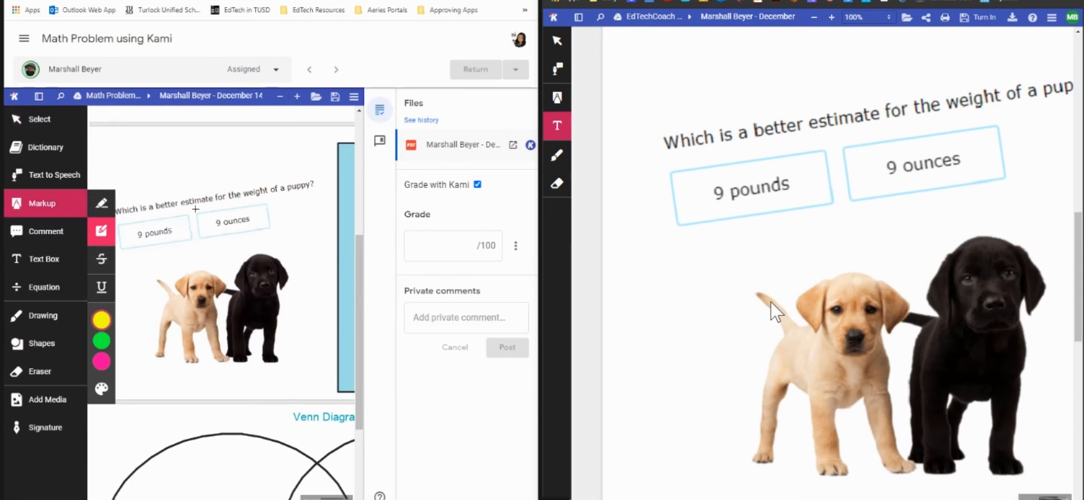
left_click_drag(296, 195, 320, 177)
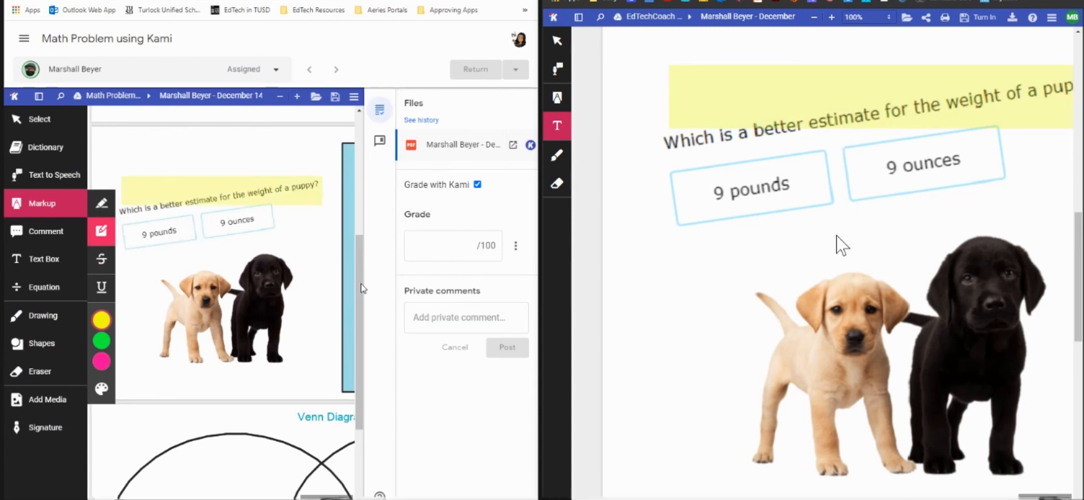
scroll(362, 289, "up", 1)
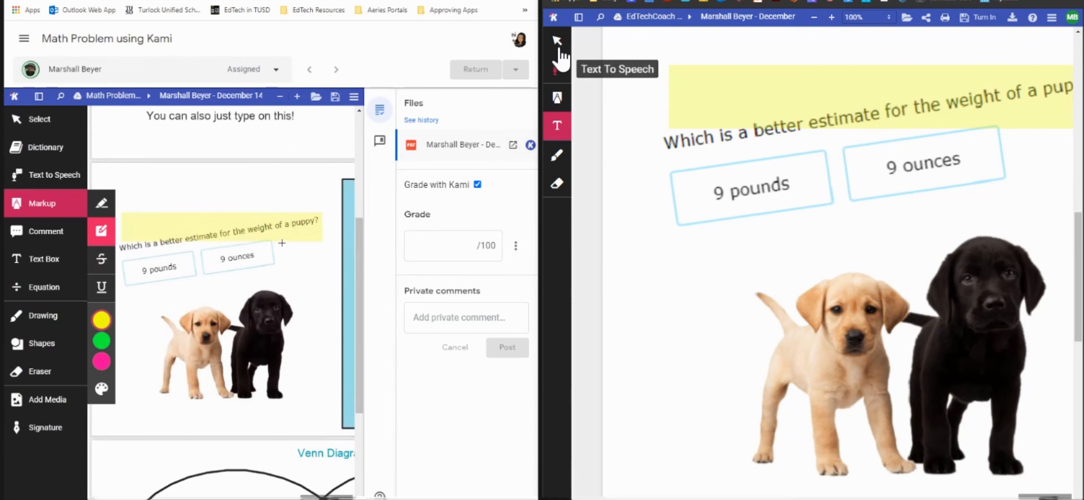
- In the student's view, circle the "9 pounds" answer with a yellow freehand drawing, and activate the Select tool in the teacher's view
left_click(561, 155)
left_click(51, 129)
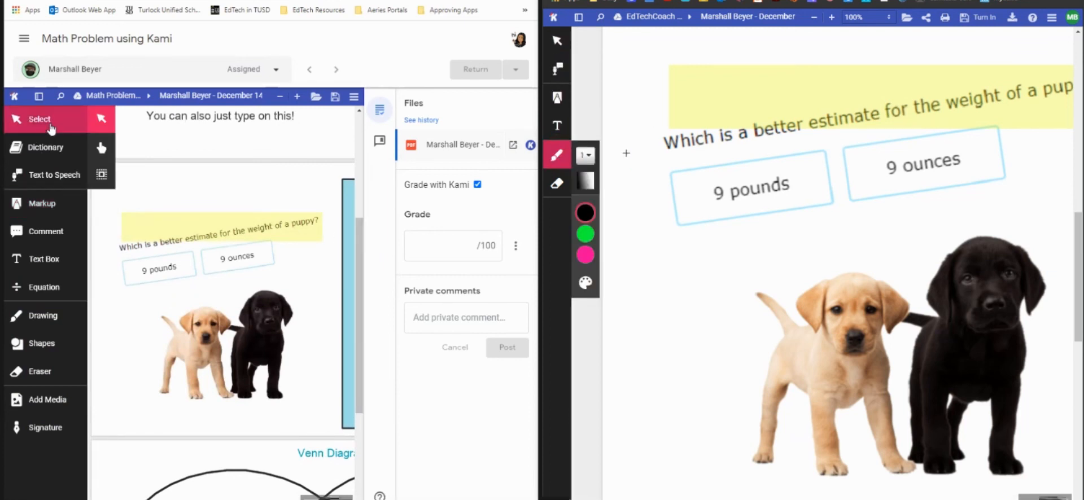
left_click(587, 233)
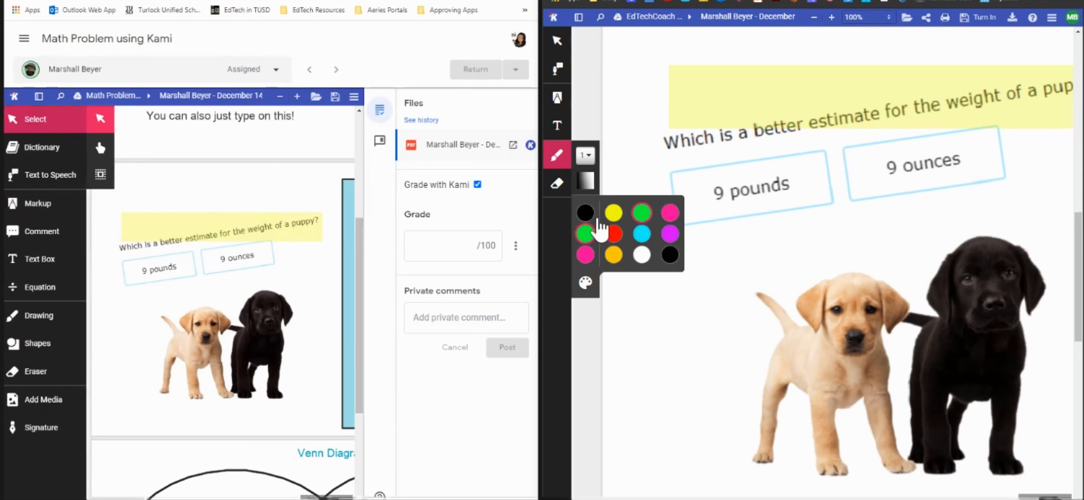
left_click(615, 214)
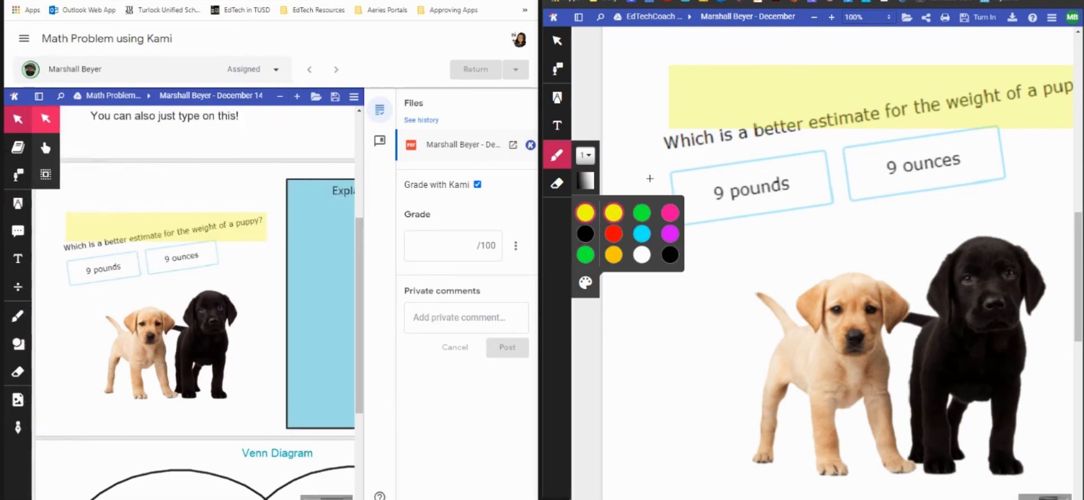
mouse_move(772, 168)
left_mouse_down()
mouse_move(733, 158)
mouse_move(715, 181)
mouse_move(811, 213)
mouse_move(802, 170)
mouse_move(769, 160)
left_mouse_up()
scroll(195, 299, "right", 1)
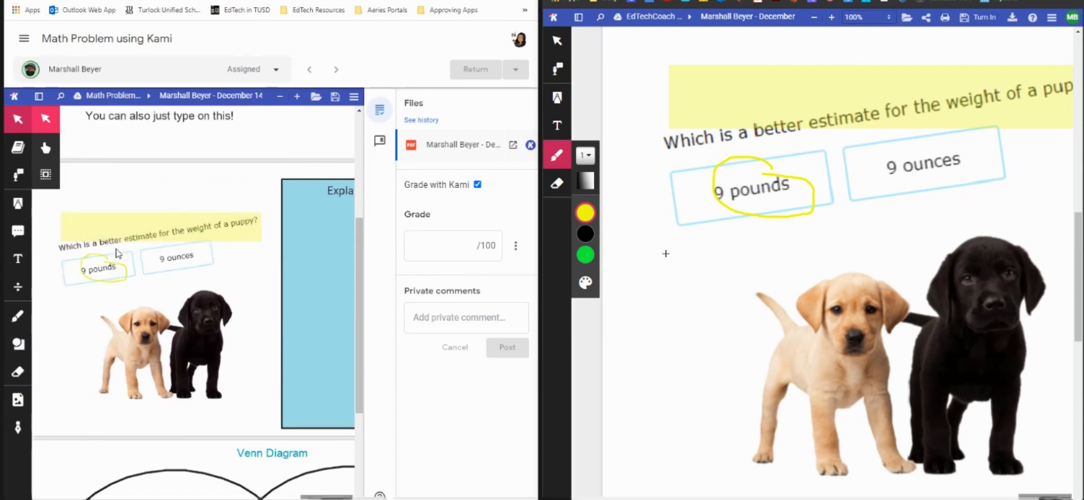
- Delete the yellow box highlight over the puppy weight question in the teacher's view
left_click(125, 228)
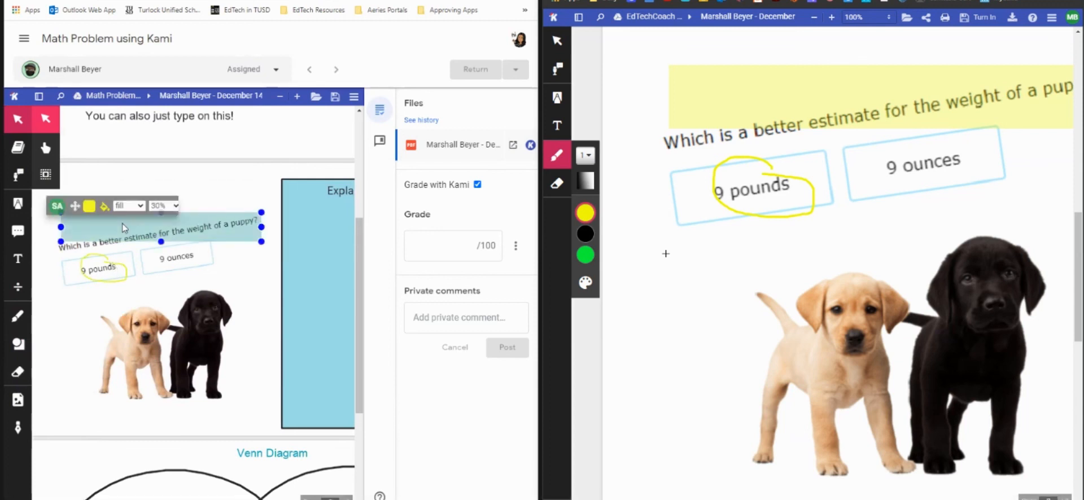
left_click(165, 228)
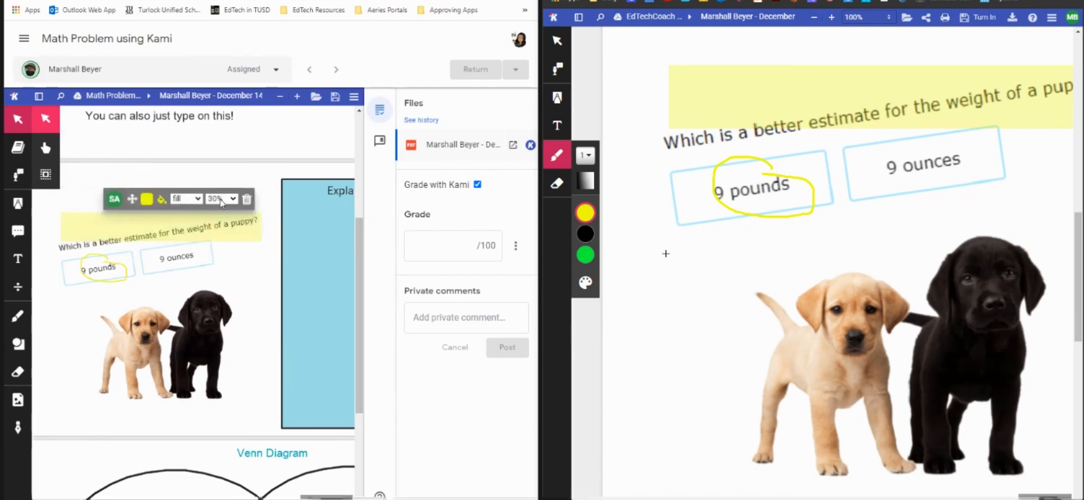
left_click(246, 198)
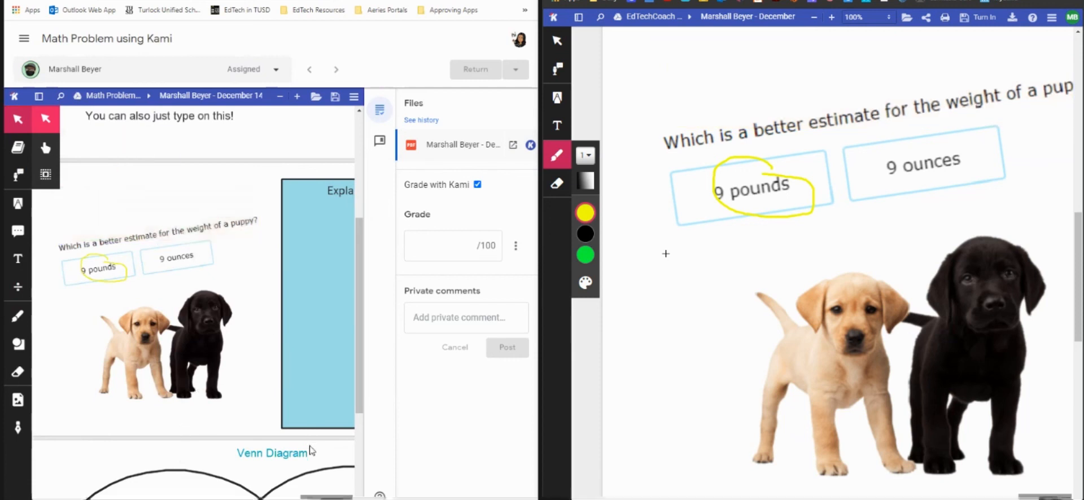
- As the teacher, add the text "Great job!" at 48 px and place it just below the "9 pounds" answer
left_click(18, 258)
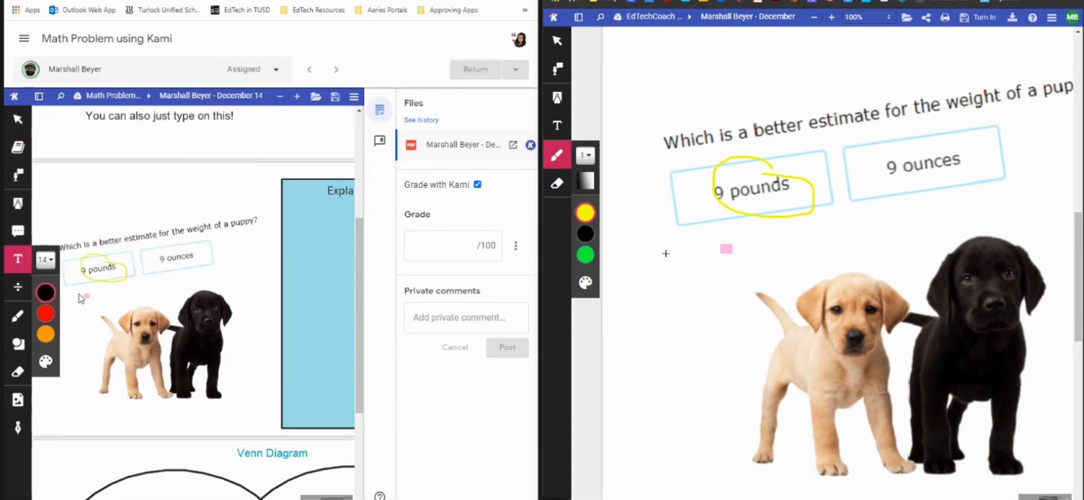
left_click(115, 300)
type("Great job!")
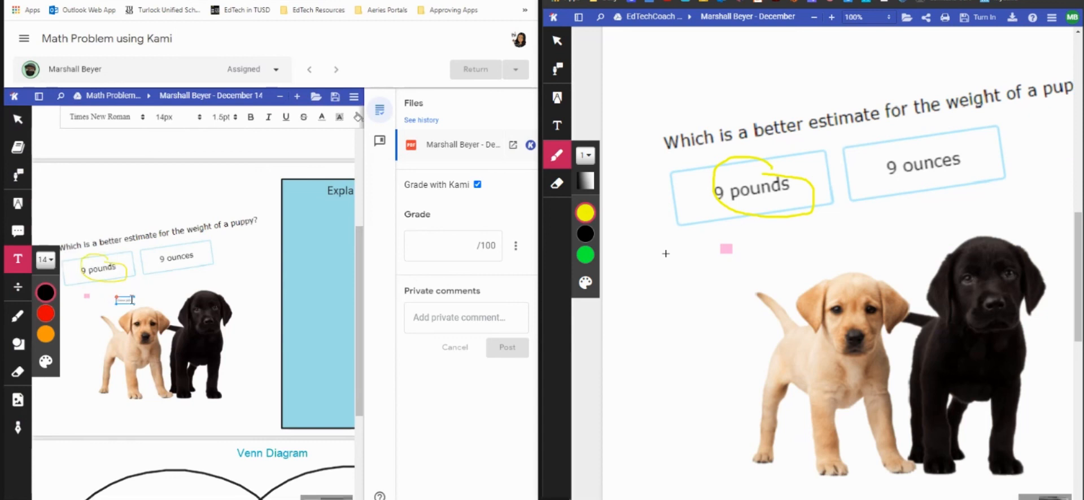
left_click(177, 117)
left_click(165, 294)
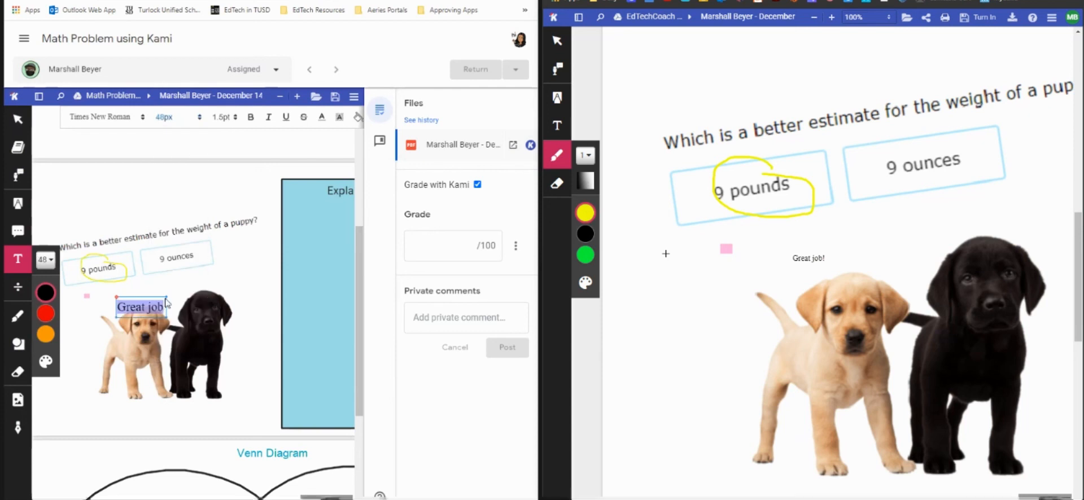
left_click_drag(124, 298, 94, 284)
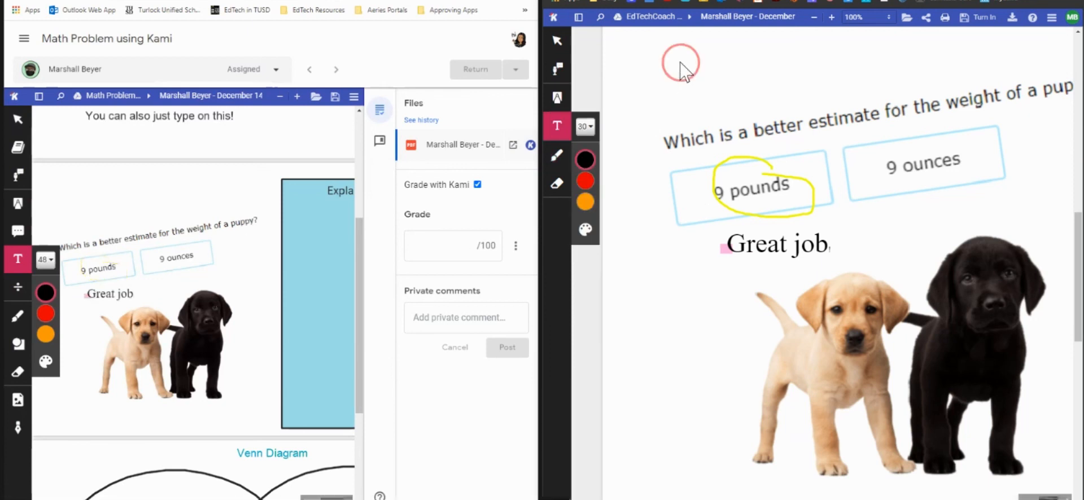
- In the student's view, add the text "Here is my text." above the puppy weight question
type("Here is my text.")
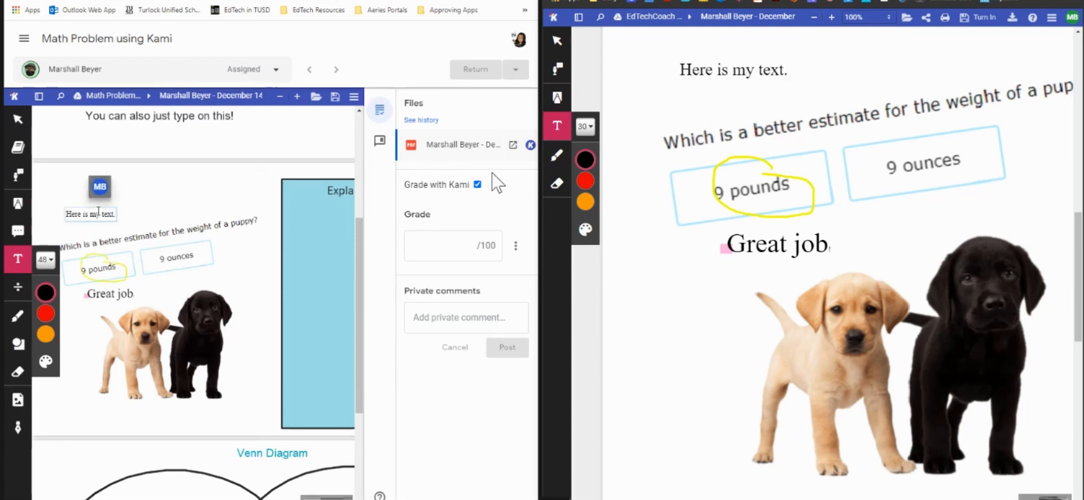